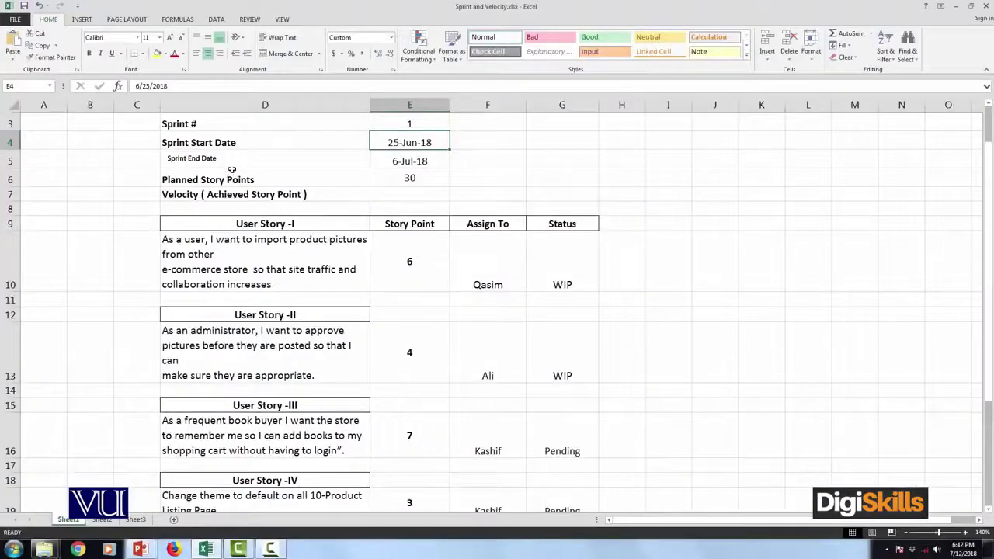
Step: Inspect the Planned Story Points and sprint end date labels and the formula behind Planned Story Points 30
click(230, 177)
click(241, 153)
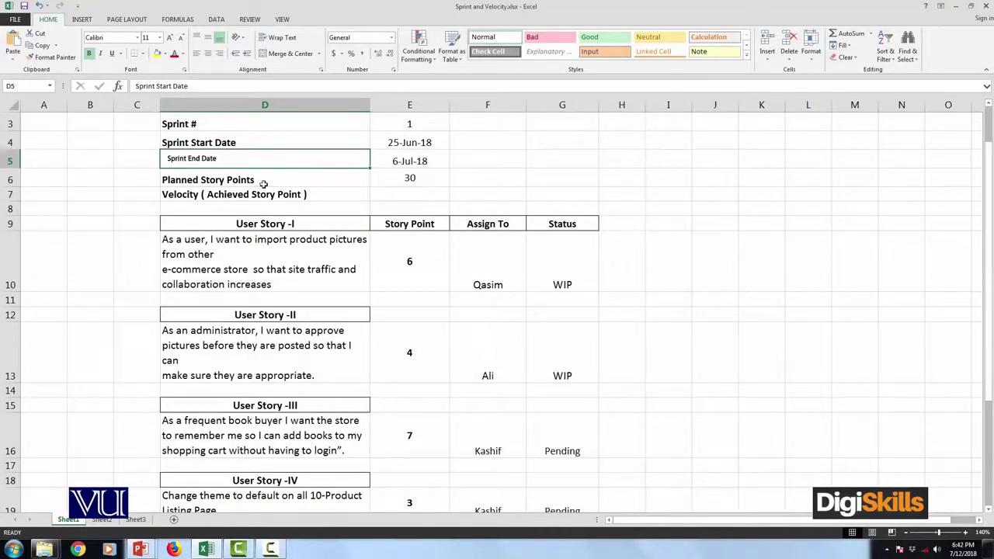
click(417, 178)
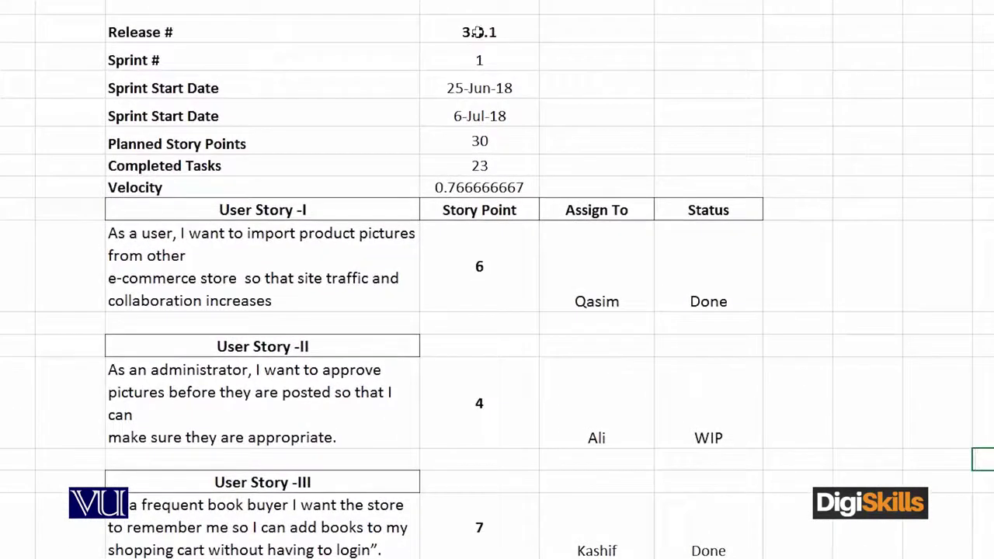
click(479, 32)
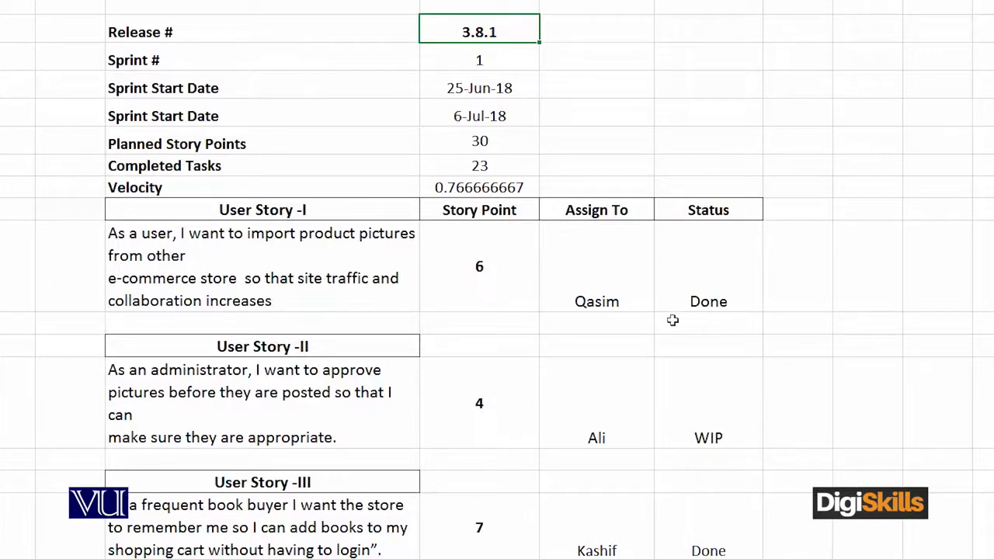
click(716, 263)
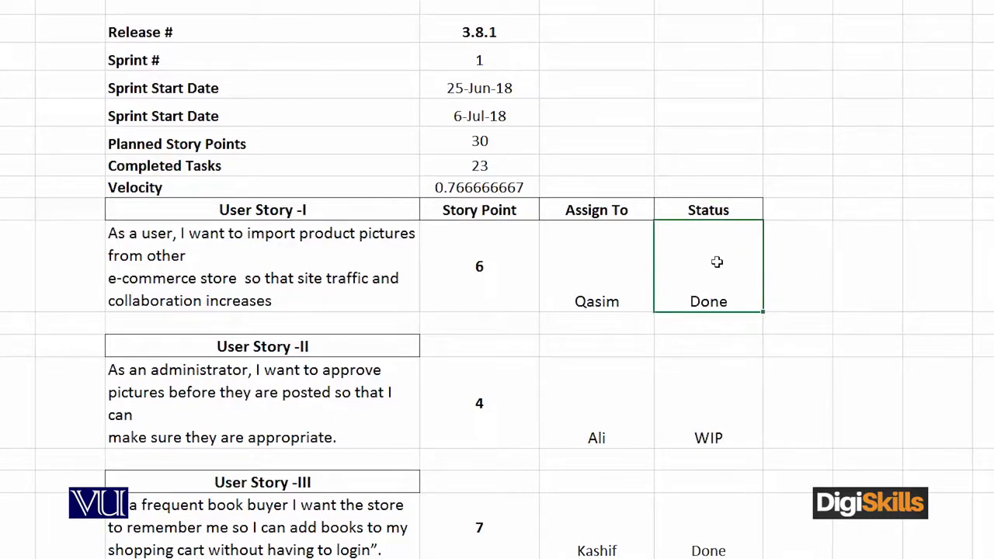
scroll(716, 262, down, 2)
click(703, 254)
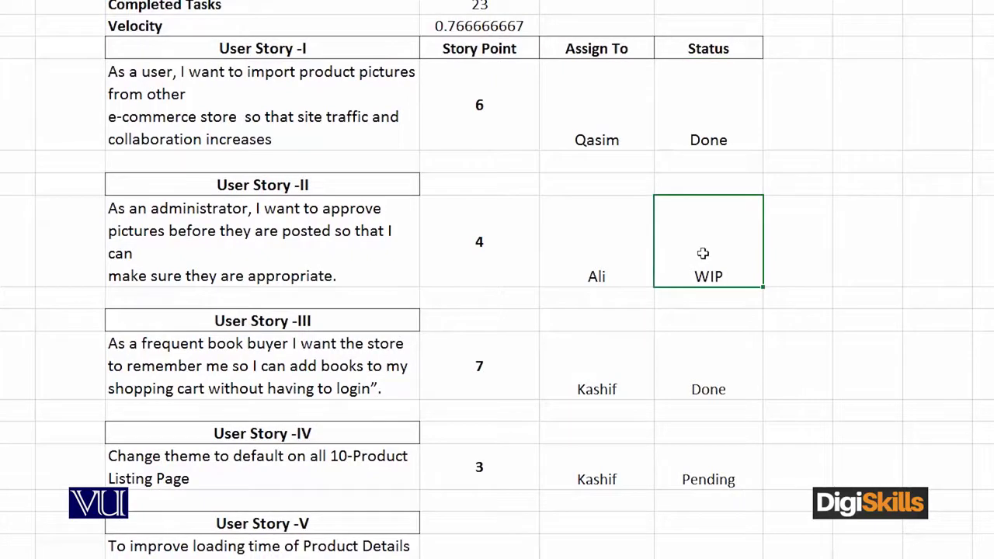
scroll(703, 253, down, 1)
scroll(701, 251, down, 1)
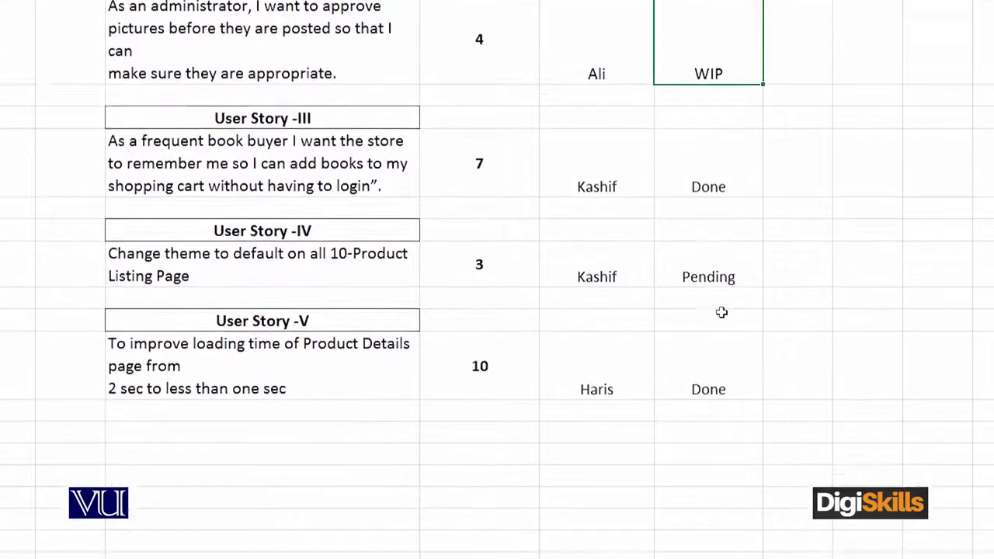
click(703, 281)
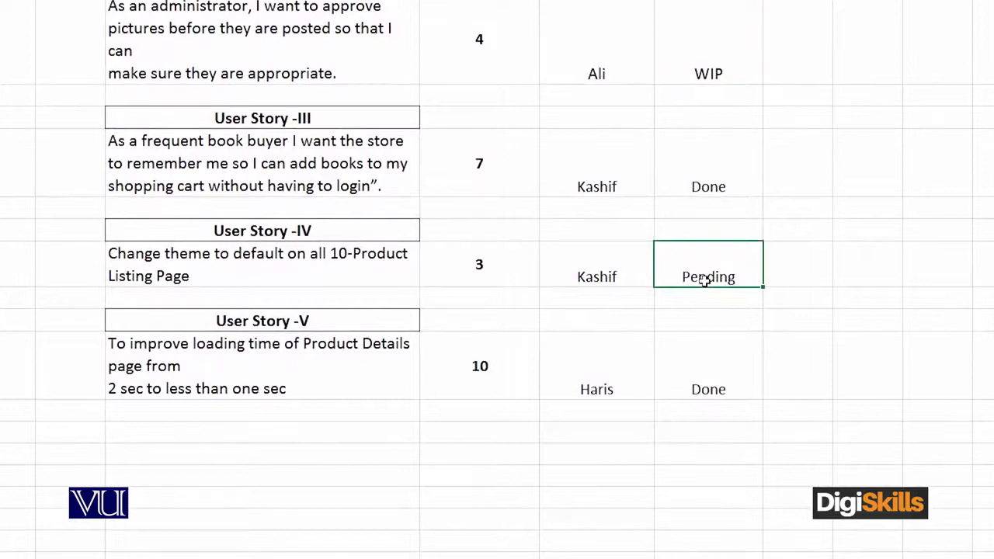
click(684, 372)
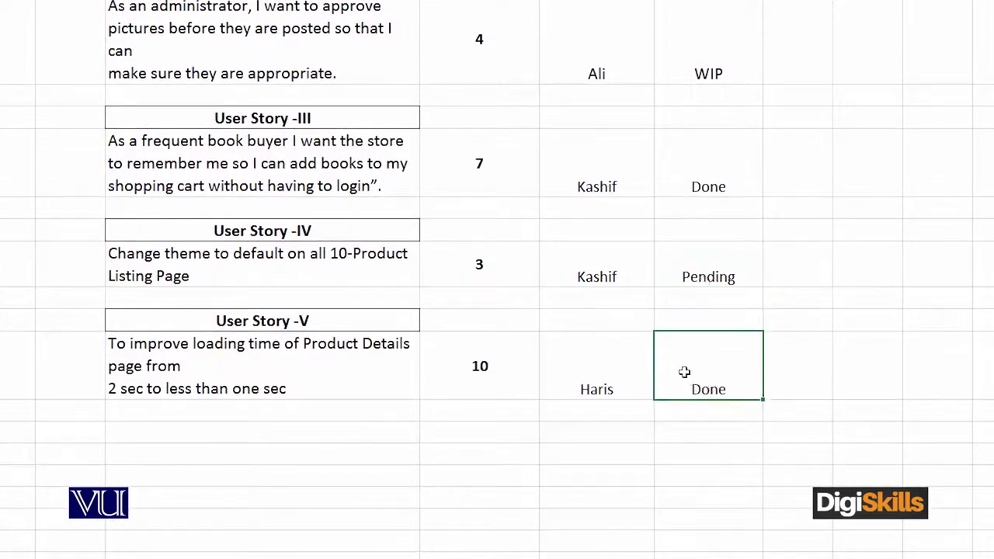
click(511, 358)
scroll(511, 359, up, 1)
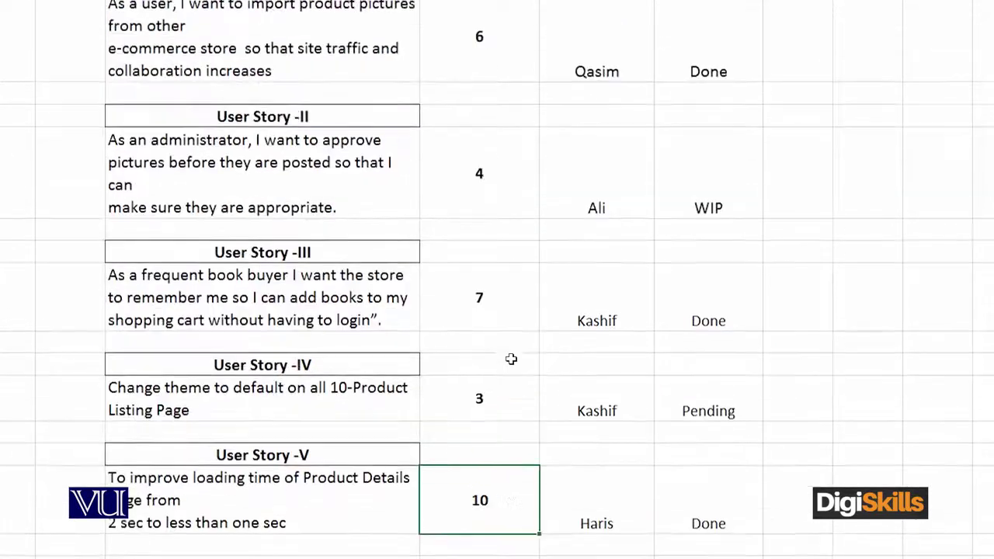
click(507, 303)
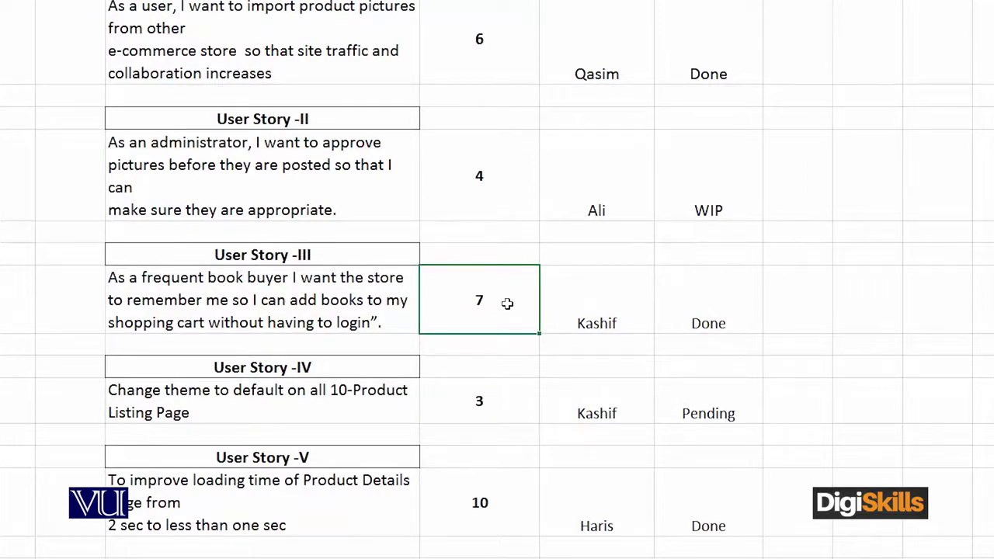
scroll(507, 303, up, 1)
click(500, 209)
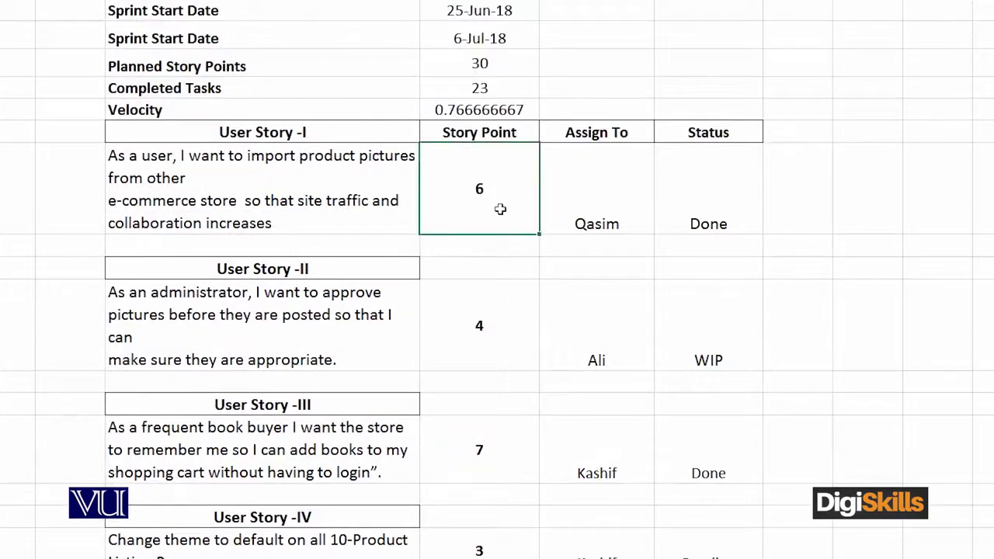
scroll(500, 209, up, 1)
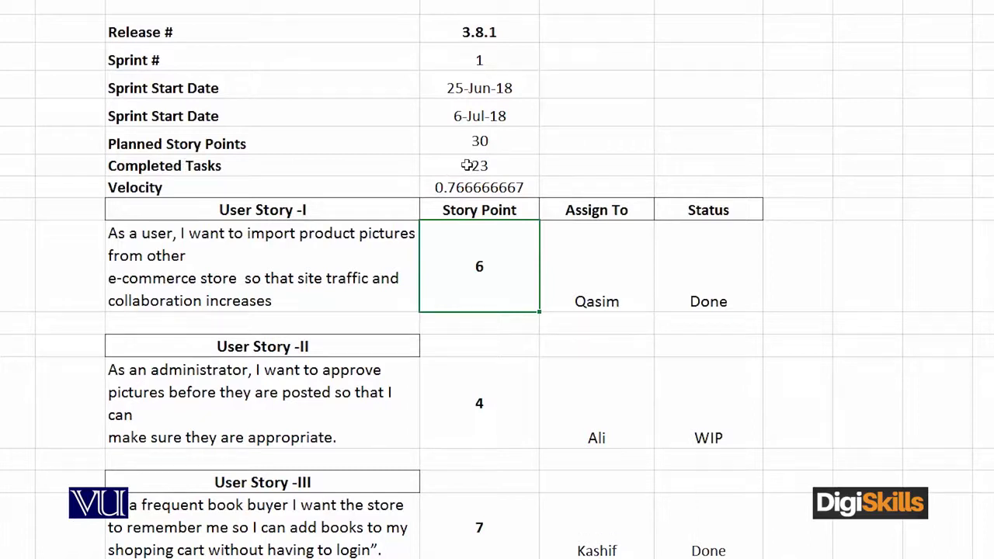
click(160, 189)
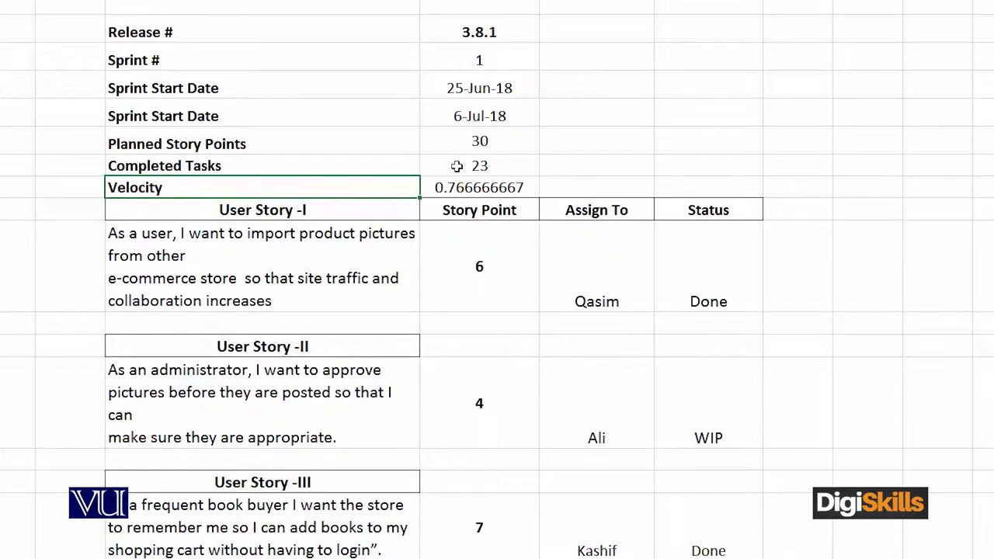
click(457, 166)
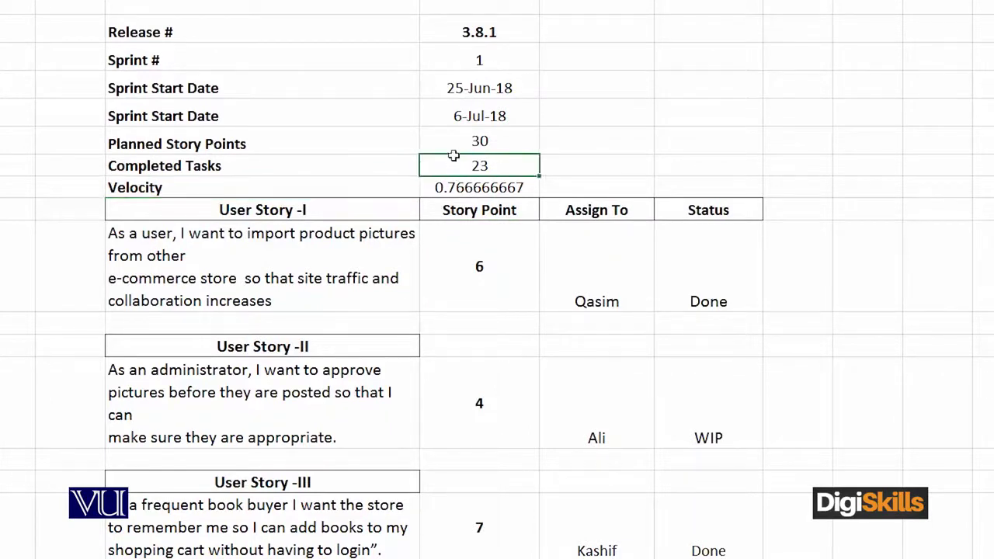
click(453, 140)
click(456, 185)
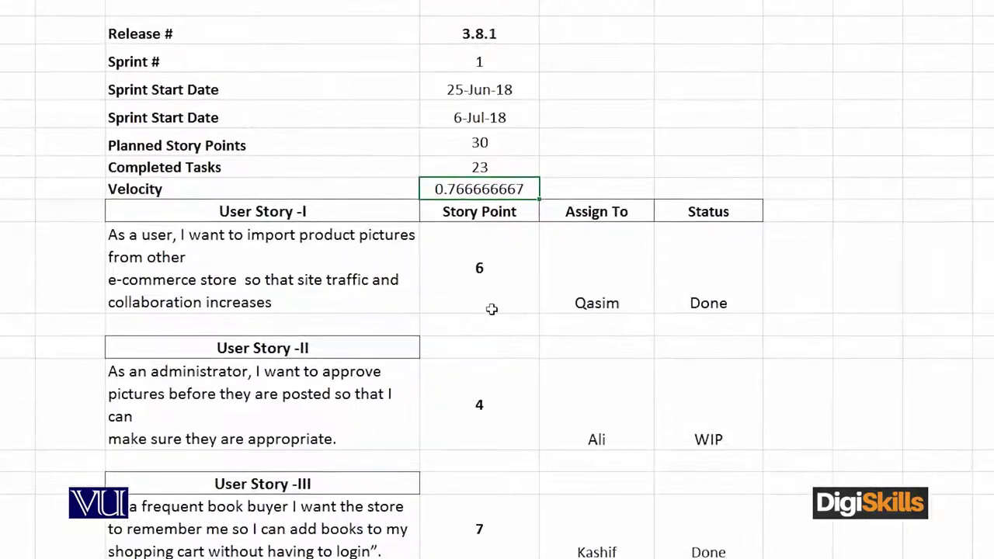
click(492, 309)
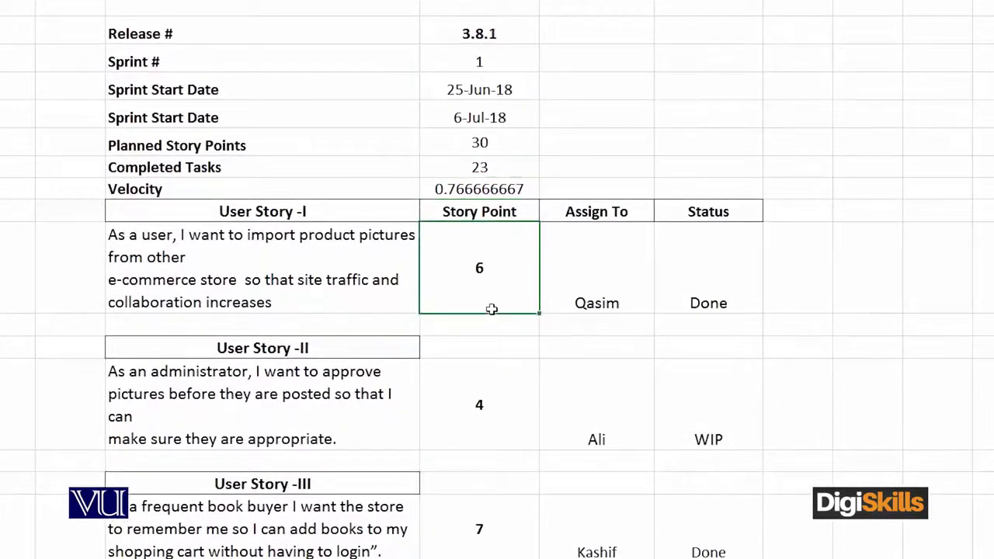
scroll(491, 309, down, 2)
scroll(492, 309, down, 2)
scroll(489, 303, down, 2)
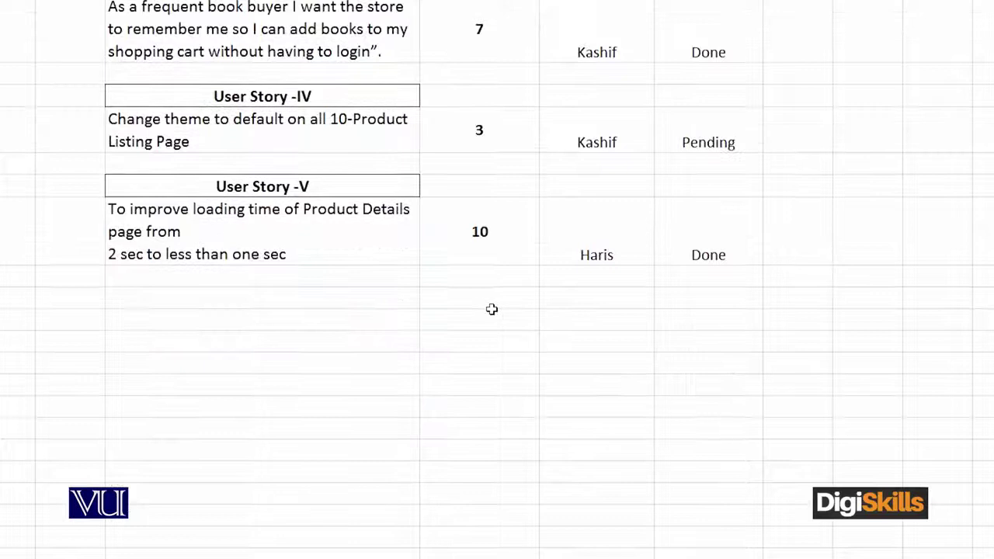
scroll(488, 301, up, 2)
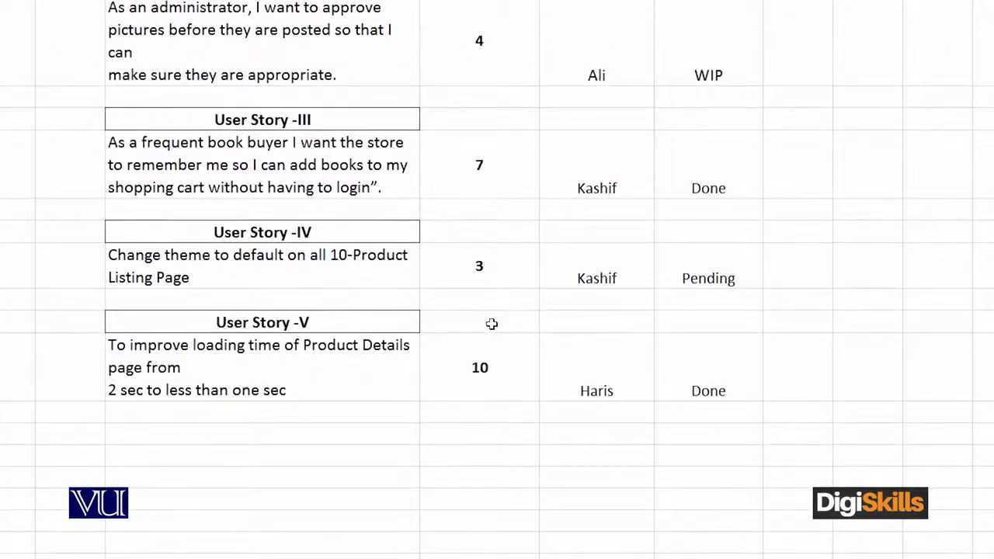
click(506, 368)
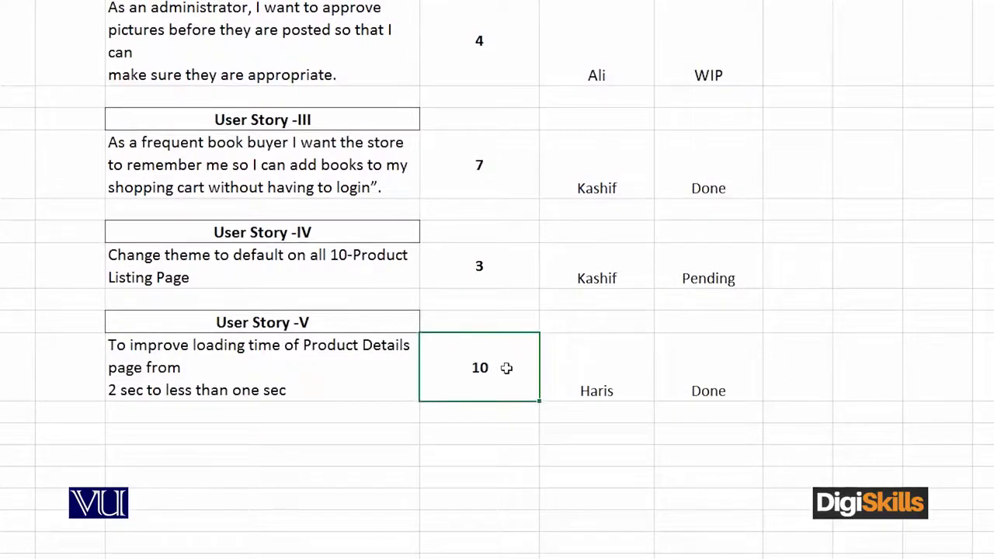
click(461, 189)
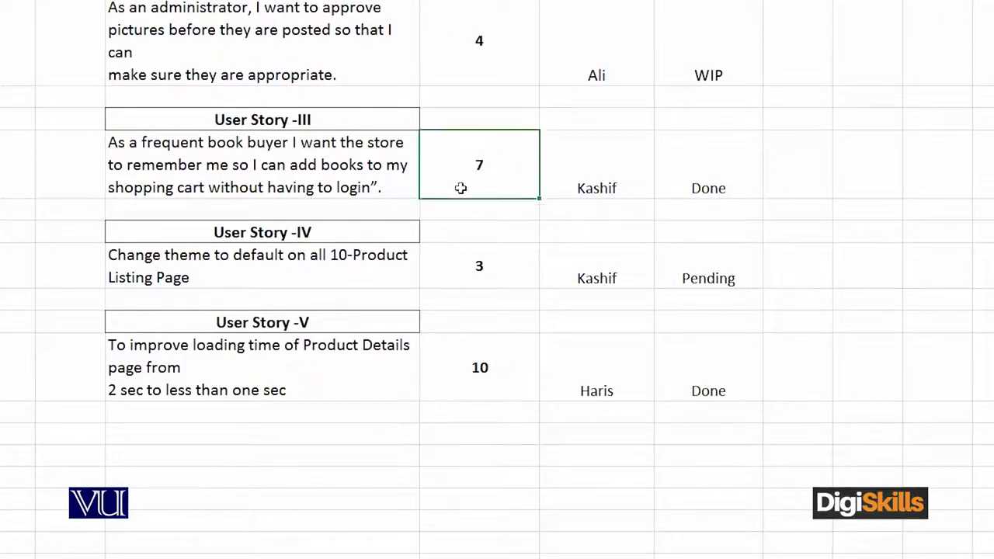
scroll(460, 188, up, 2)
click(462, 125)
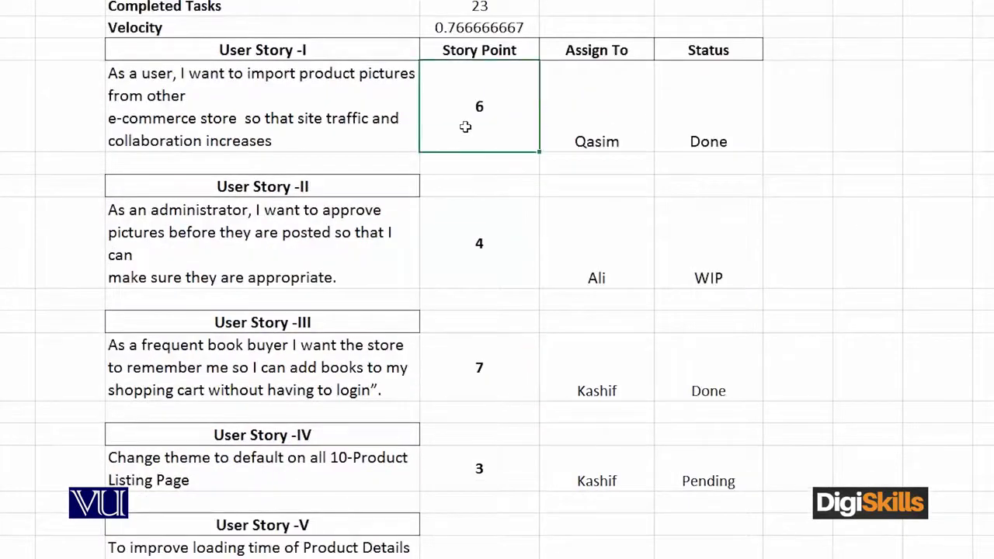
click(505, 254)
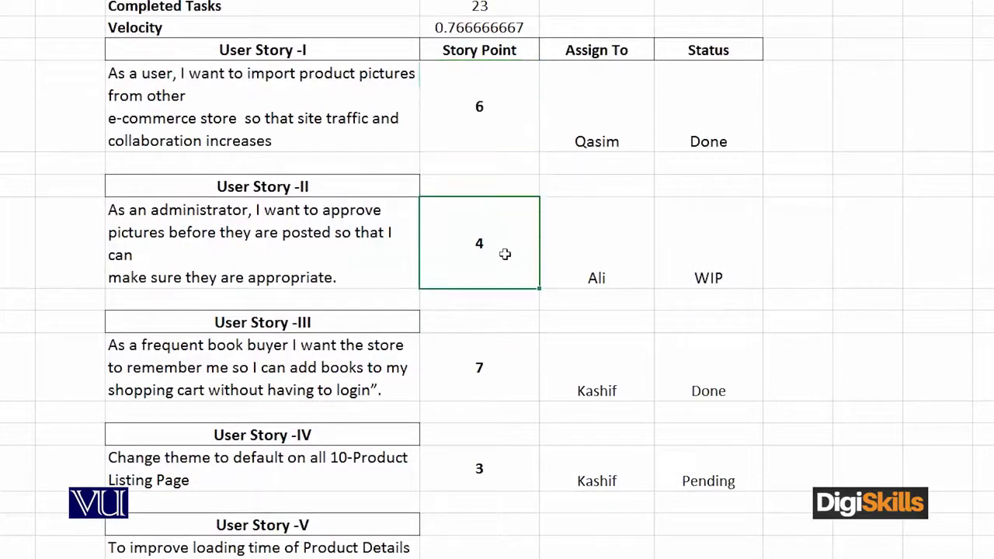
key(Down)
key(Down)
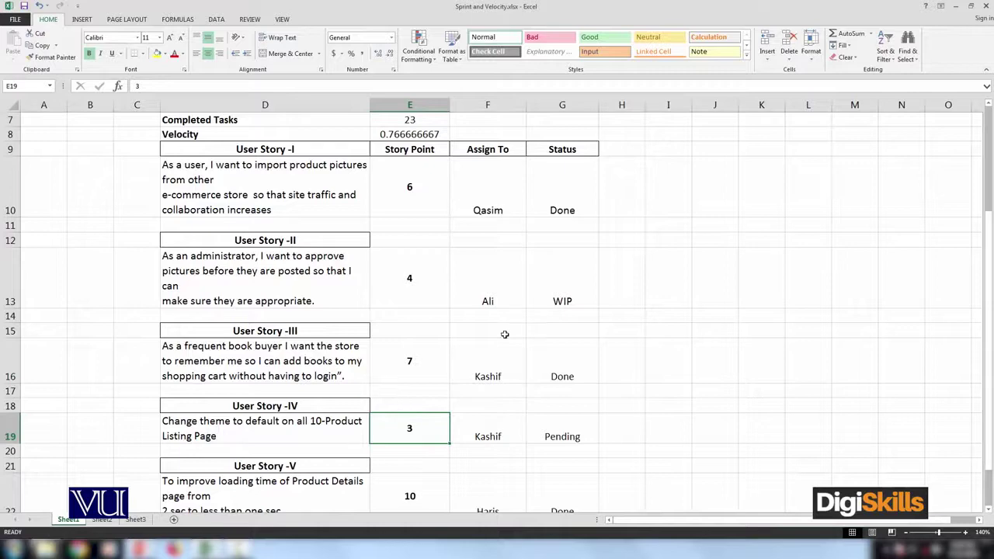
click(386, 276)
scroll(384, 276, up, 2)
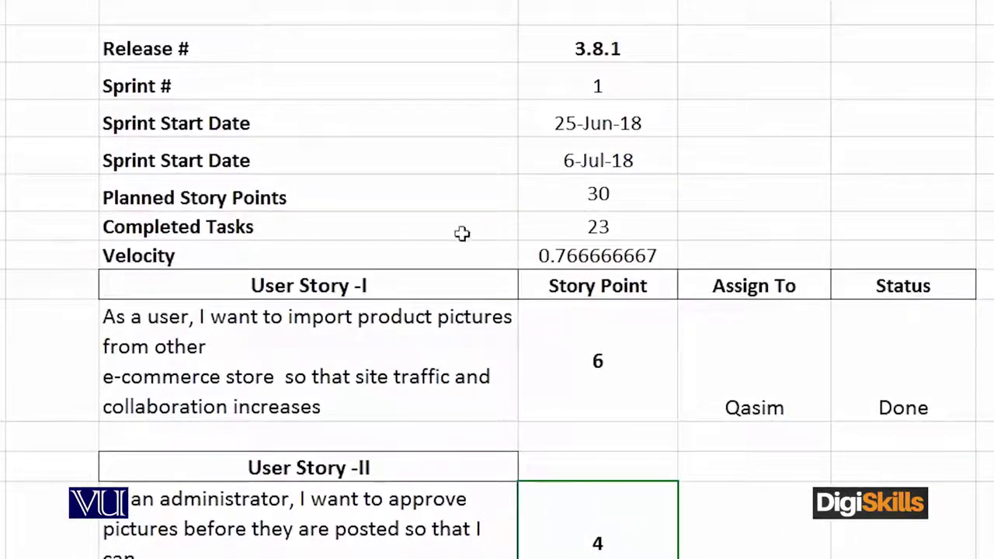
drag(365, 260, 550, 256)
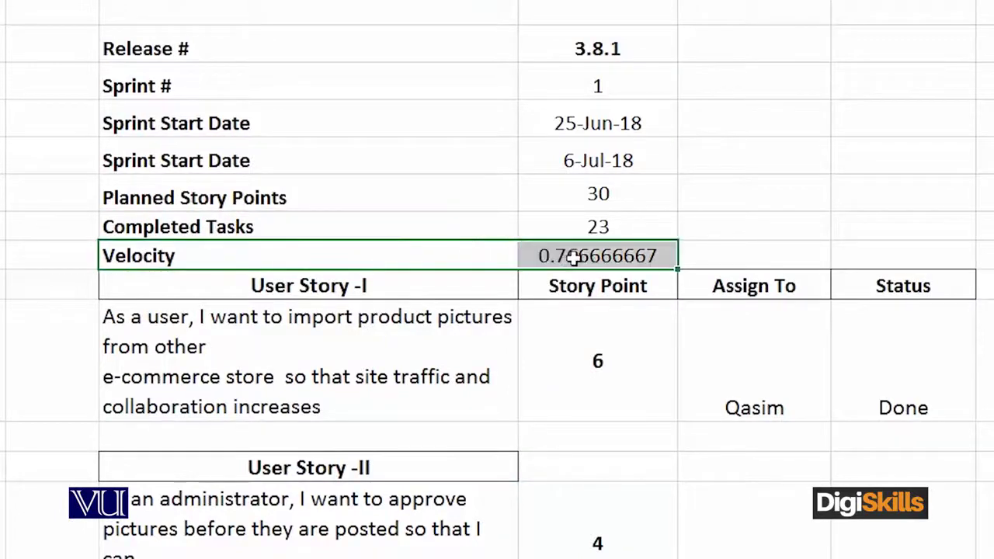